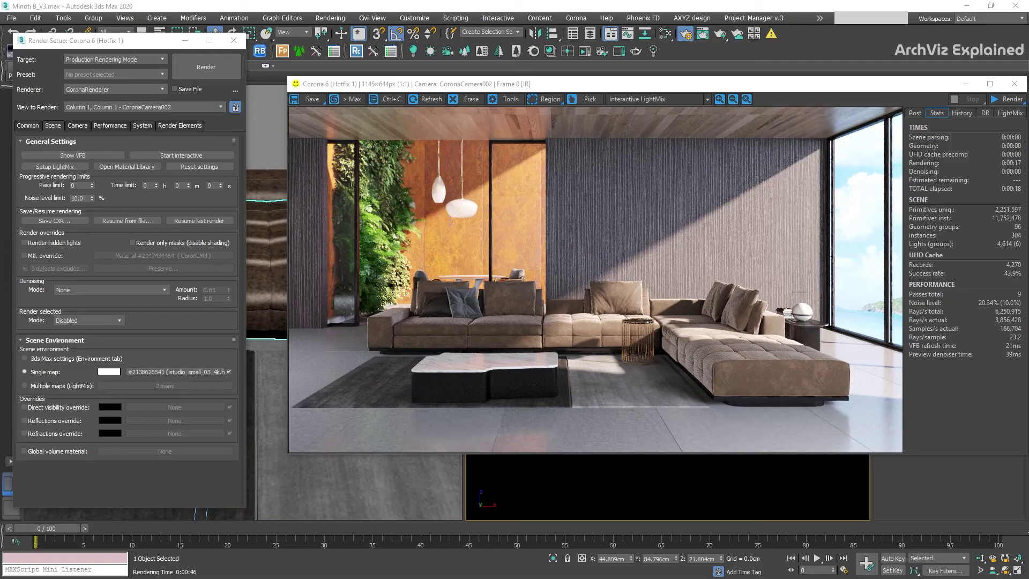
# - Switch denoising to NVIDIA GPU AI (fast preview), start an interactive render, and raise denoise amount to 1.0
pyautogui.click(38, 294)
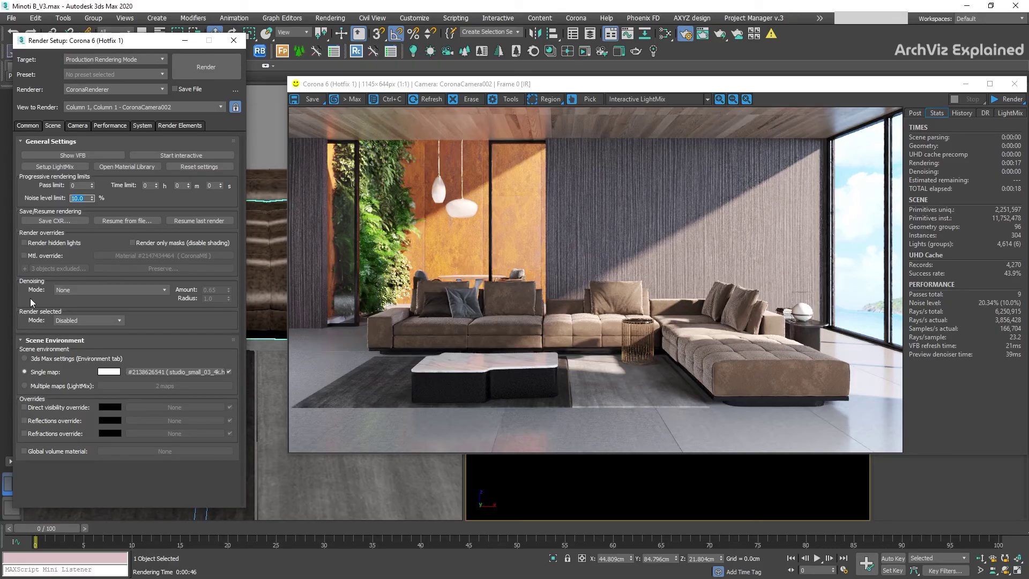
pyautogui.click(79, 291)
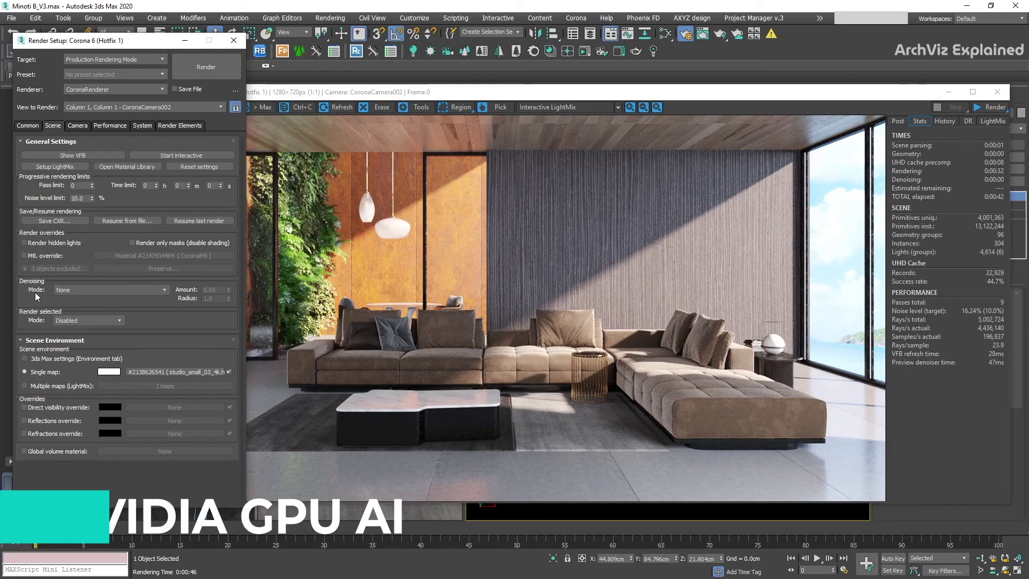
pyautogui.click(70, 289)
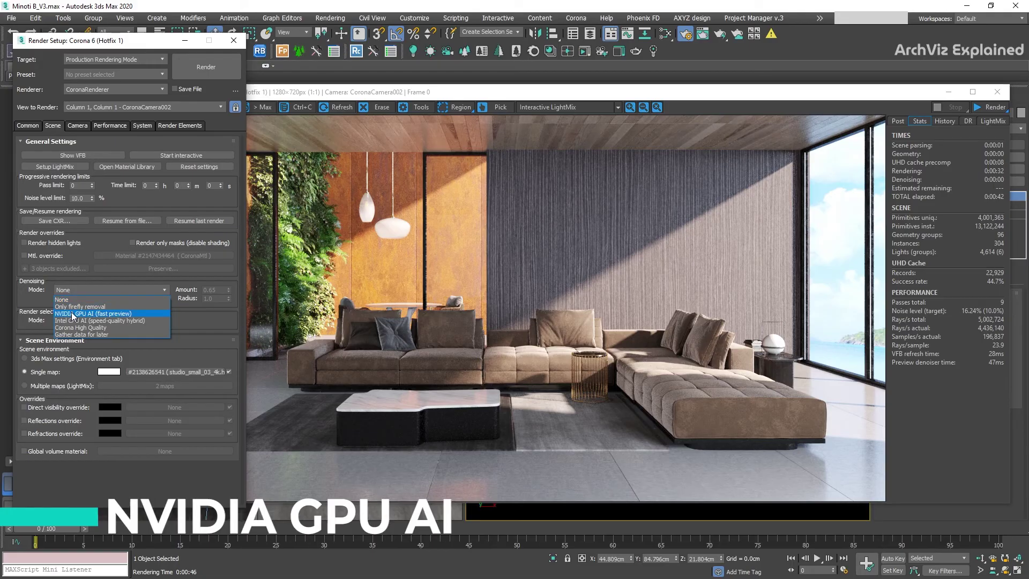
pyautogui.click(85, 314)
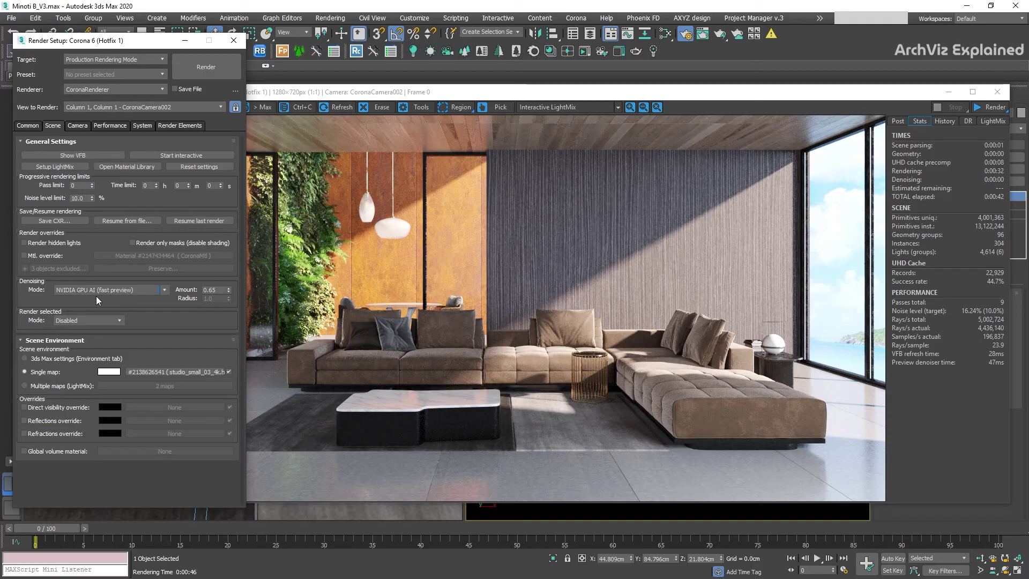
pyautogui.click(165, 156)
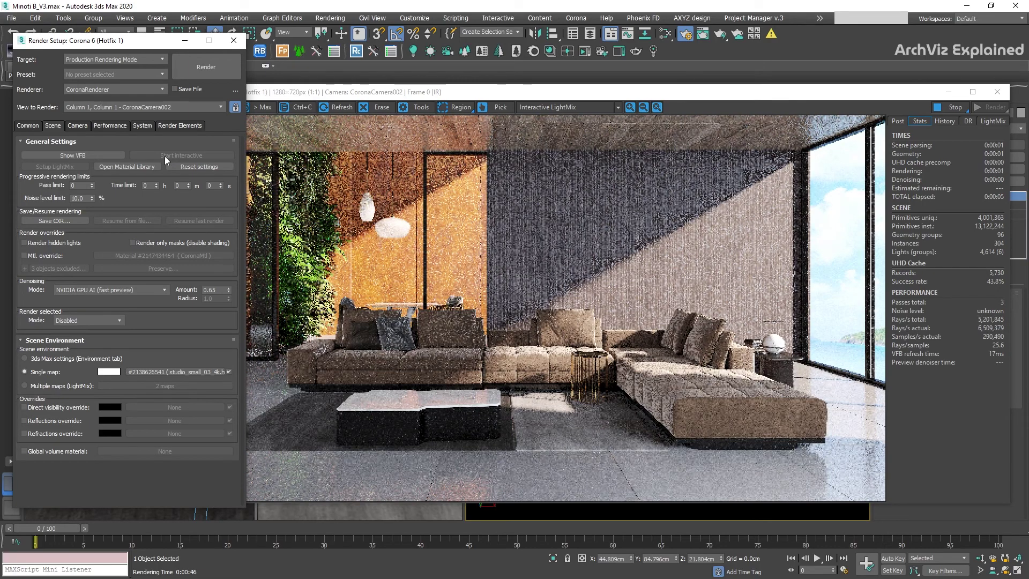
pyautogui.moveTo(229, 290); pyautogui.dragTo(233, 253)
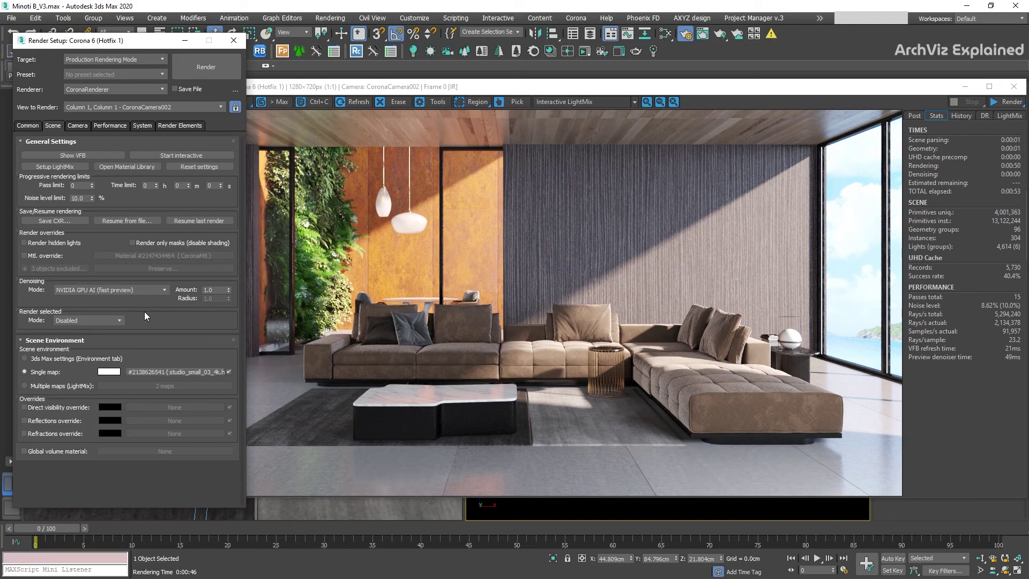
# - Render with Intel CPU AI (speed-quality hybrid) denoising and zoom in on the result
pyautogui.click(111, 289)
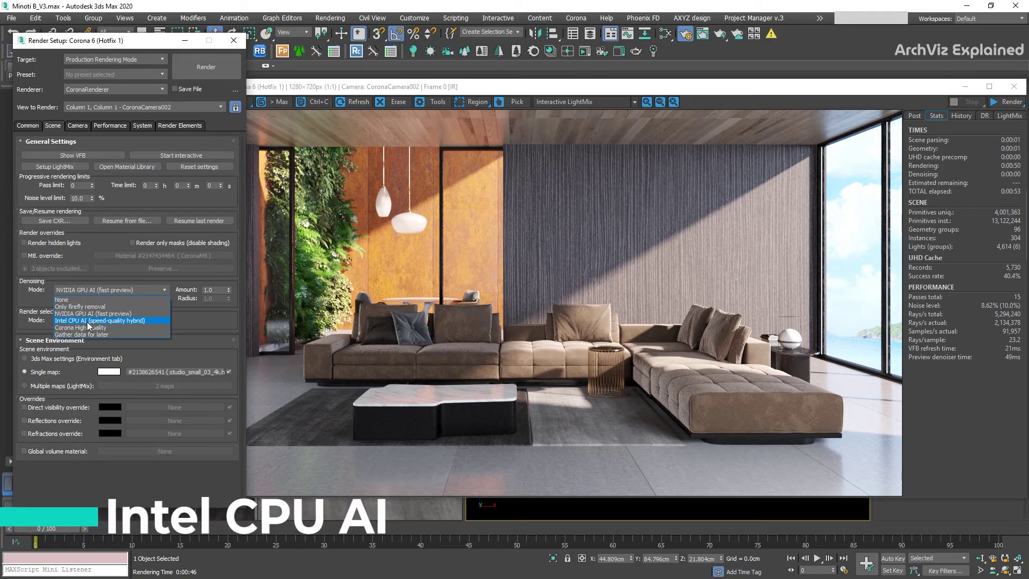
pyautogui.click(88, 321)
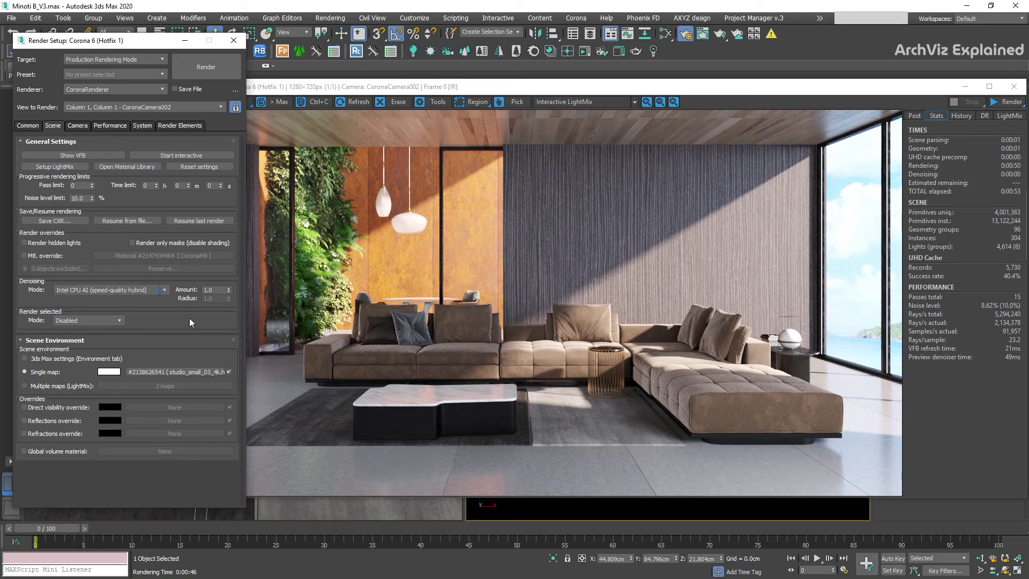
pyautogui.click(206, 67)
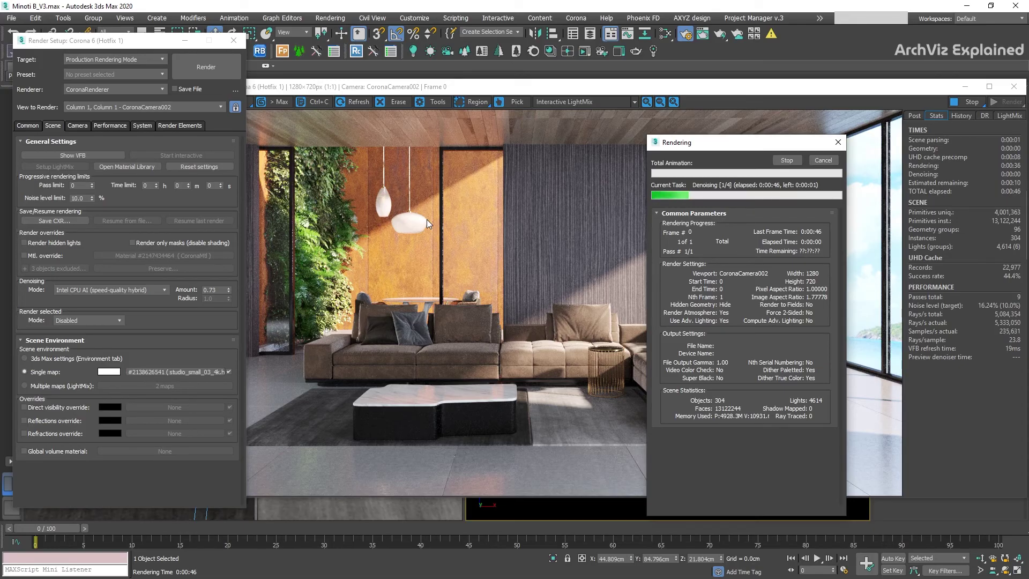
pyautogui.scroll(3, 426, 219)
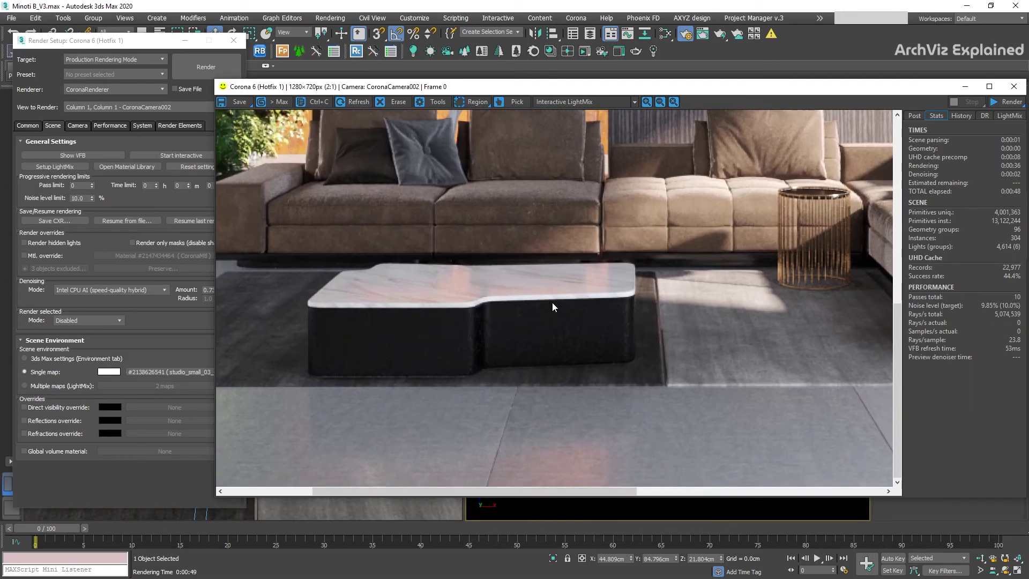
pyautogui.moveTo(545, 347); pyautogui.dragTo(550, 346)
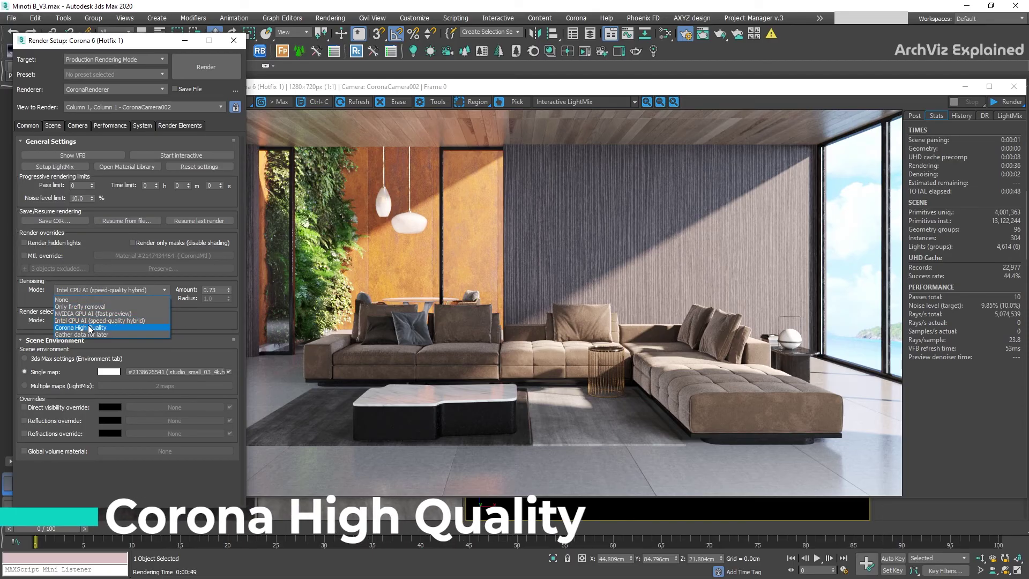
# - Switch denoising to Corona High Quality, render, and adjust the denoise amount spinner
pyautogui.click(104, 332)
pyautogui.click(204, 75)
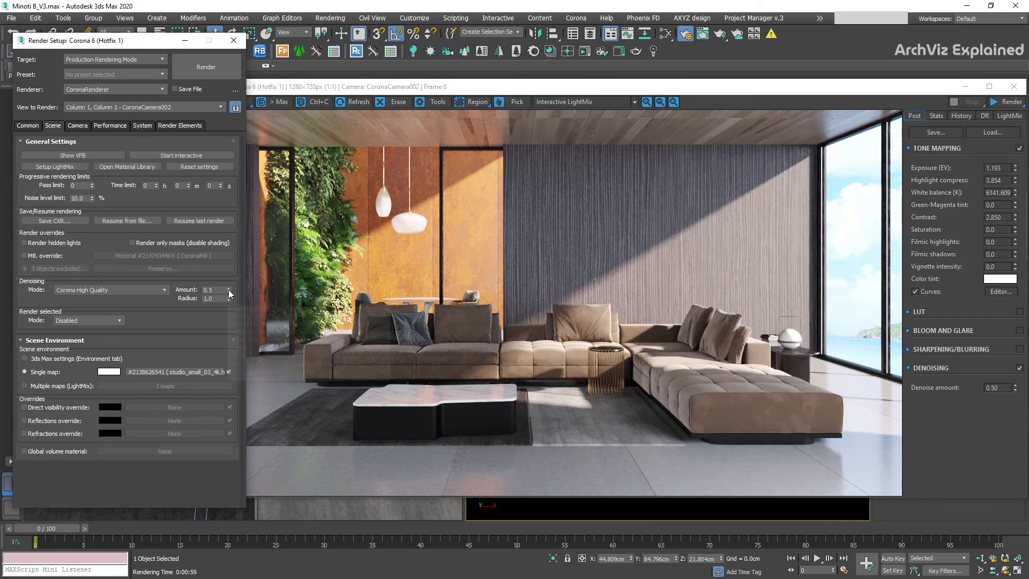
pyautogui.moveTo(228, 290); pyautogui.dragTo(228, 294)
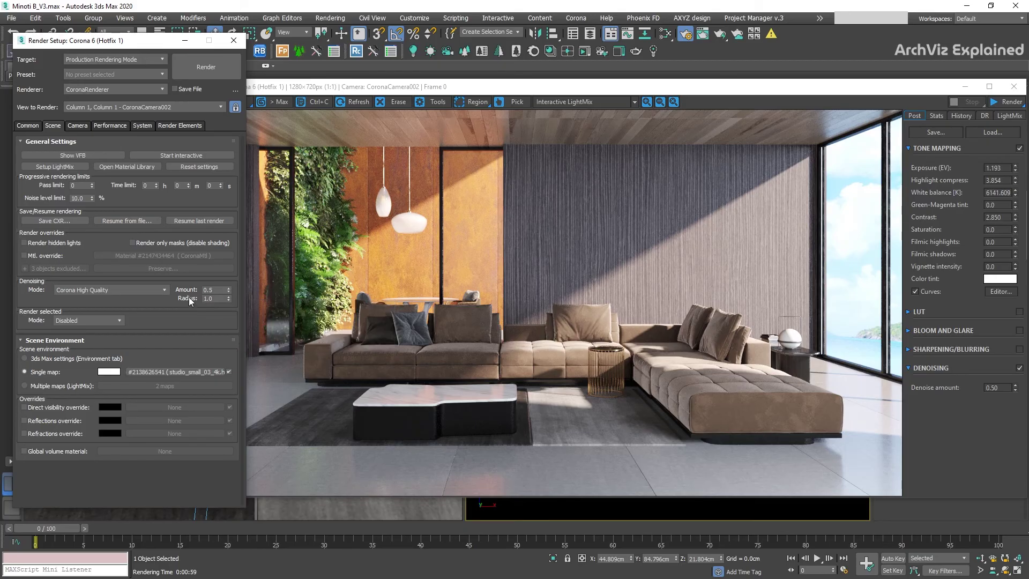
# - Set the rendered image's denoise amount to 0.5 in the frame buffer
pyautogui.click(410, 331)
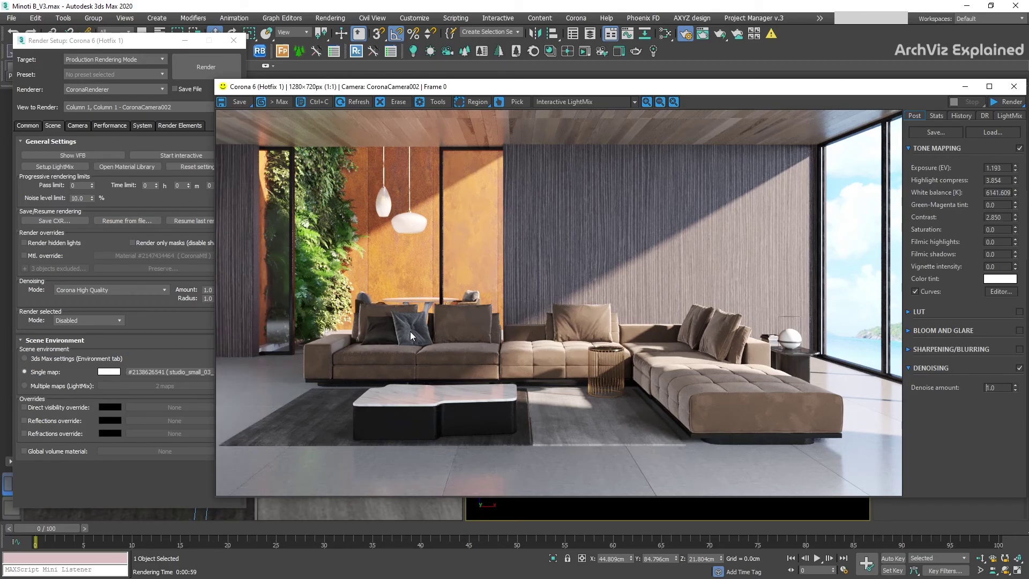
pyautogui.doubleClick(997, 387)
pyautogui.write('0.5')
pyautogui.press('Return')
pyautogui.click(156, 315)
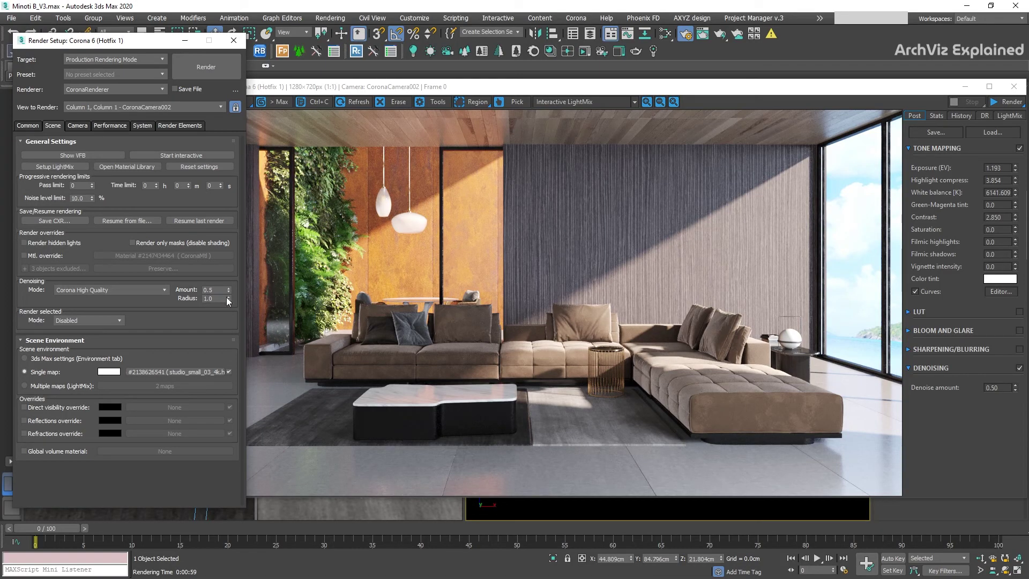
pyautogui.moveTo(228, 300)
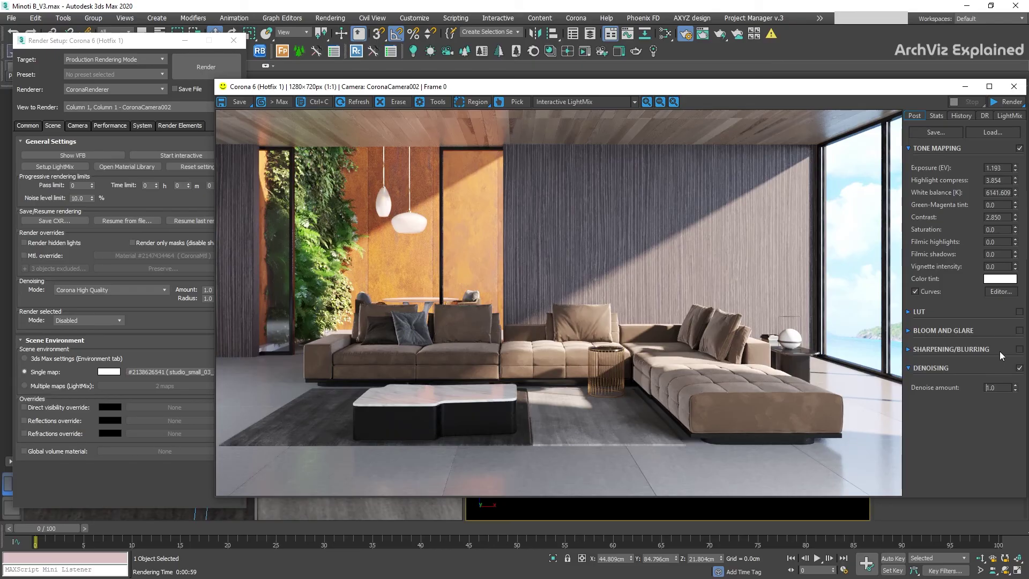
pyautogui.moveTo(998, 387); pyautogui.dragTo(978, 390)
pyautogui.write('0')
pyautogui.press('Return')
pyautogui.click(1015, 387)
pyautogui.write('0.75')
pyautogui.press('Return')
pyautogui.click(192, 319)
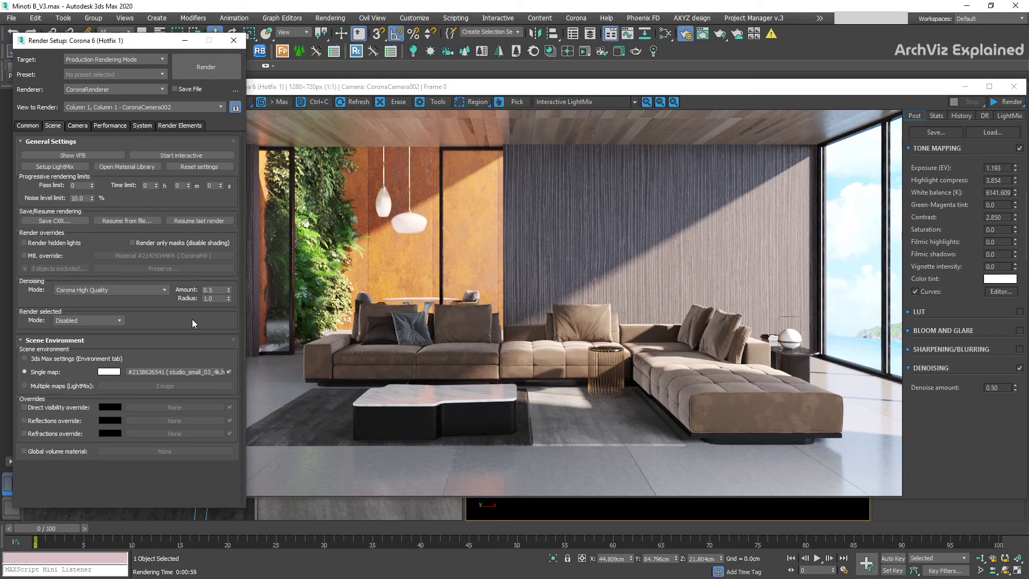
# - Render with the Gather data for later denoising mode
pyautogui.click(113, 290)
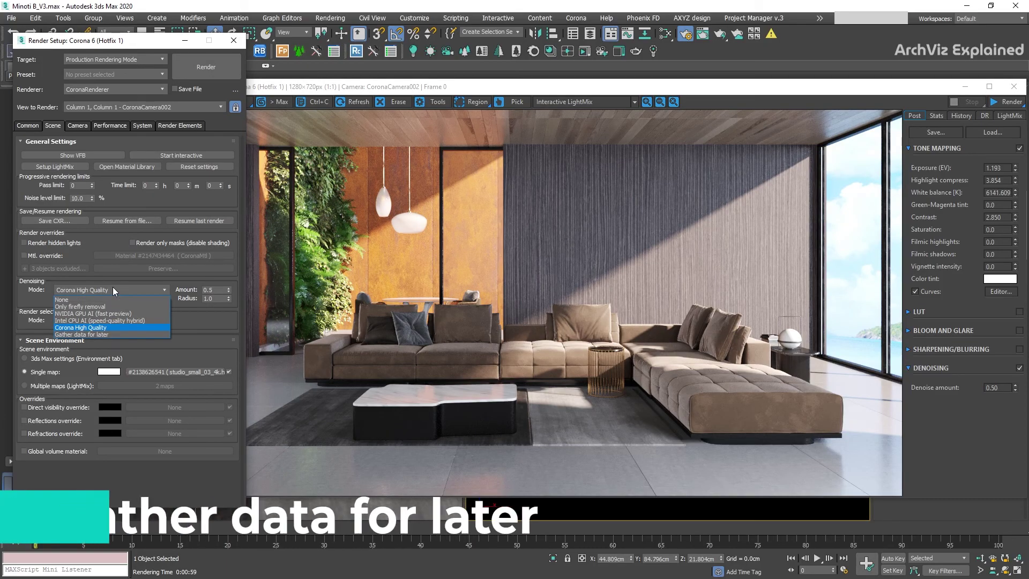
pyautogui.click(97, 335)
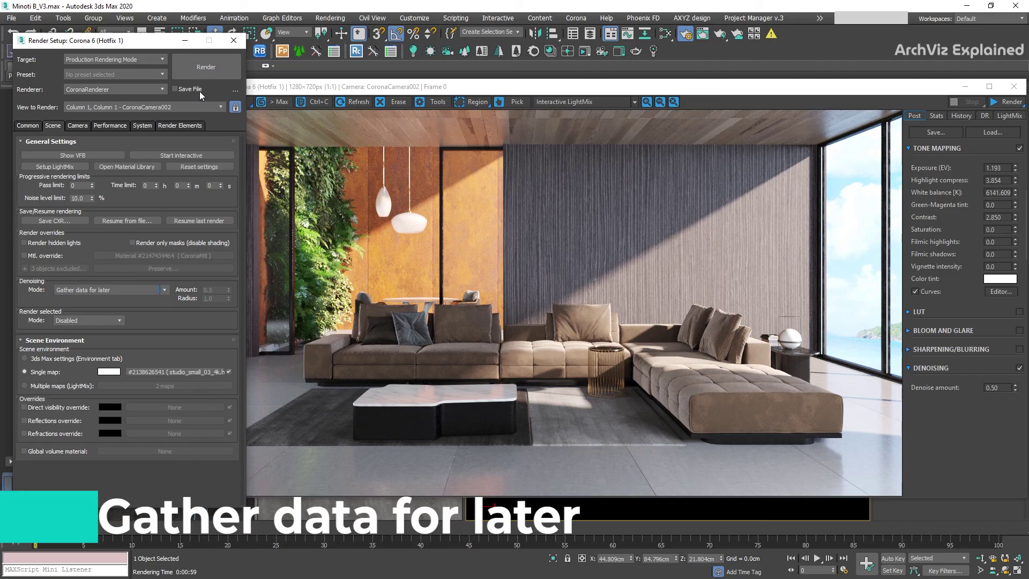
pyautogui.click(205, 67)
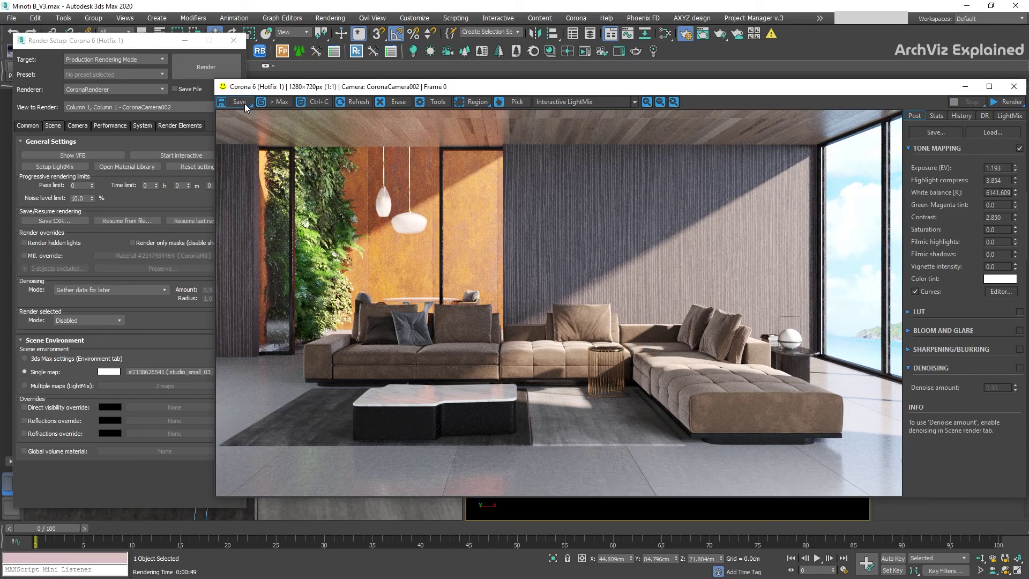
# - Save the render as the CXR file Minoti_B_1
pyautogui.click(245, 104)
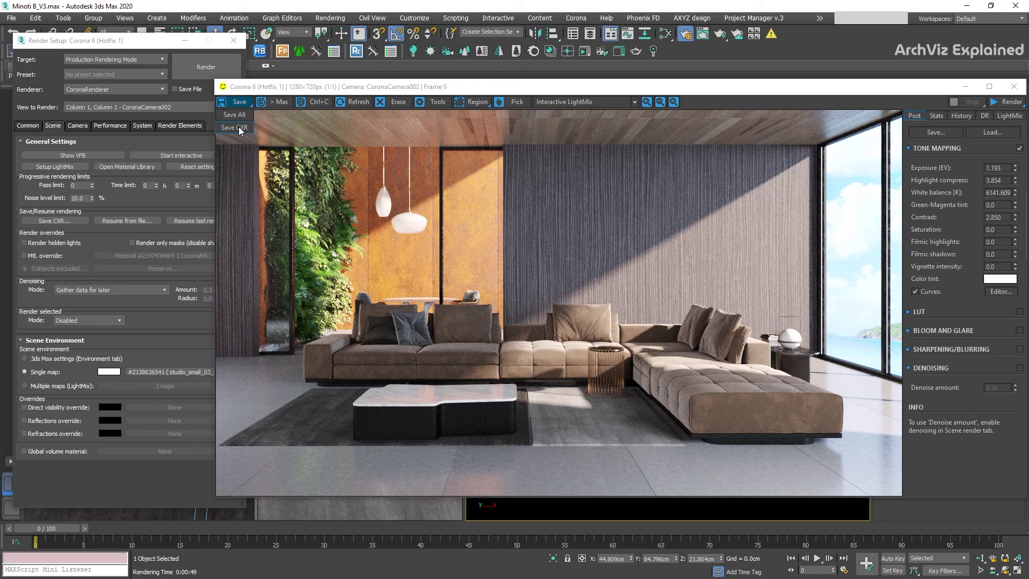
pyautogui.click(236, 127)
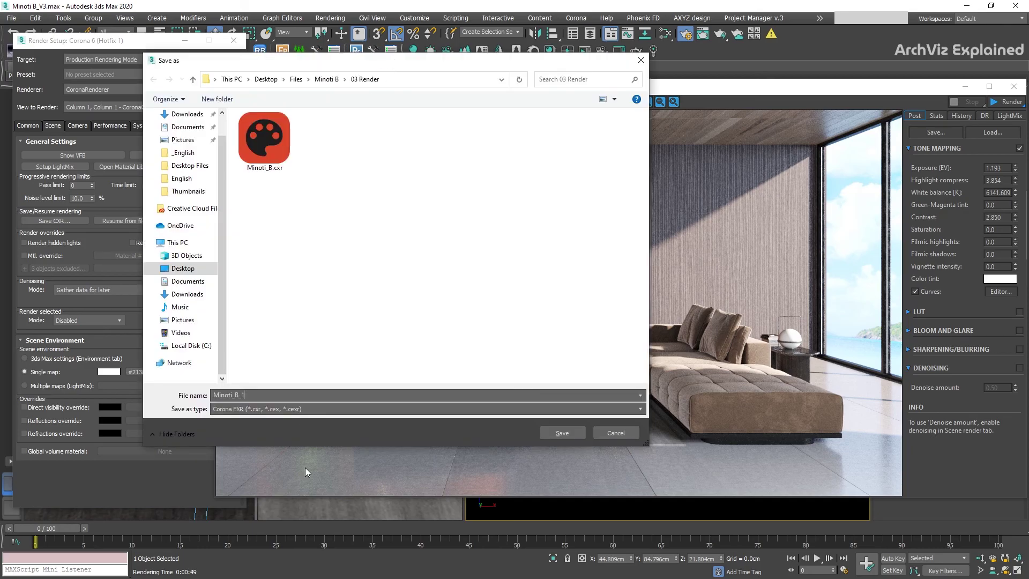
pyautogui.click(568, 433)
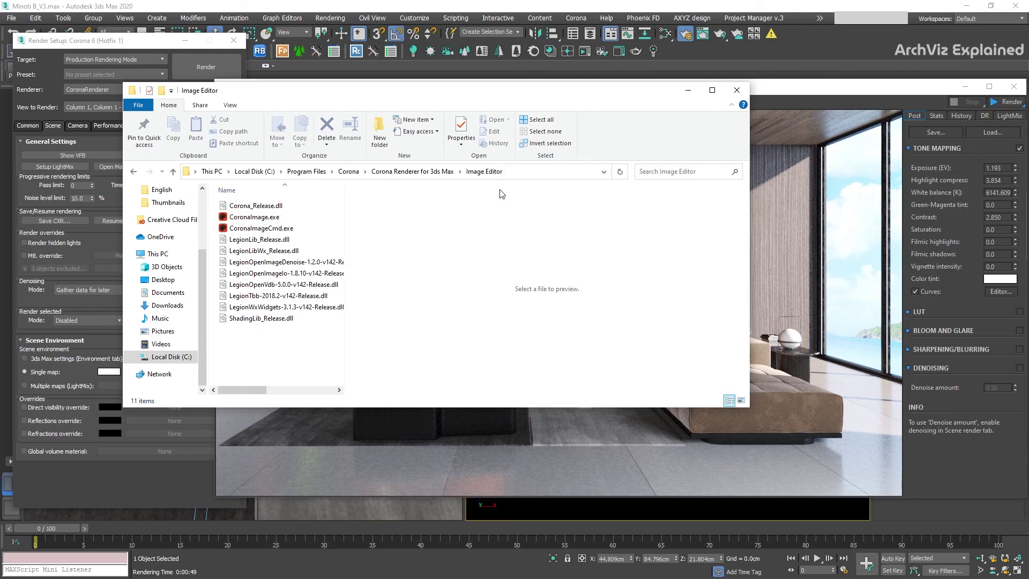
# - Launch CoronaImage.exe from the Corona Renderer Image Editor folder
pyautogui.click(254, 221)
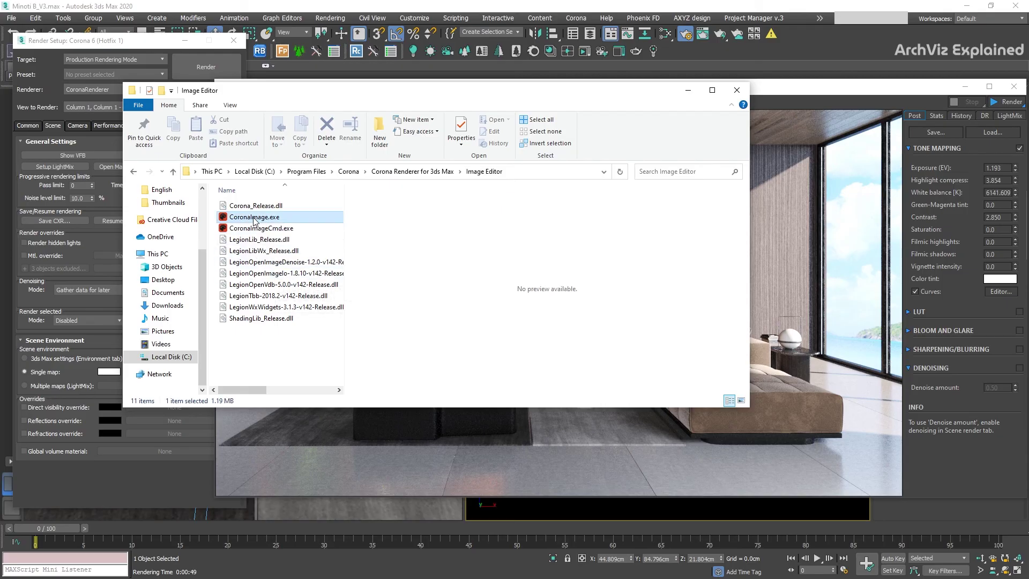
pyautogui.doubleClick(254, 219)
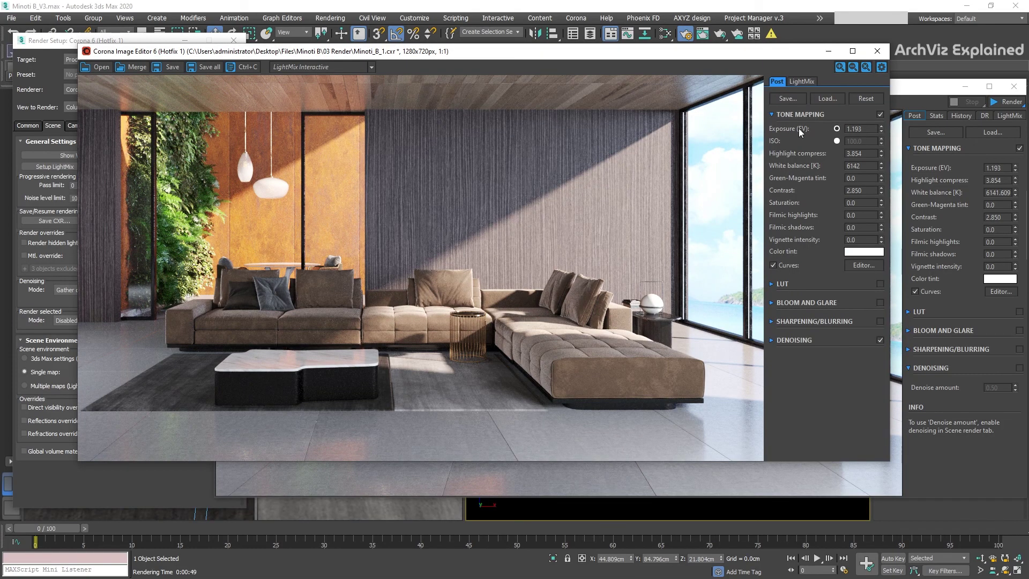
# - Expand the Denoising rollout and denoise the whole Minoti_B_1 image
pyautogui.click(771, 340)
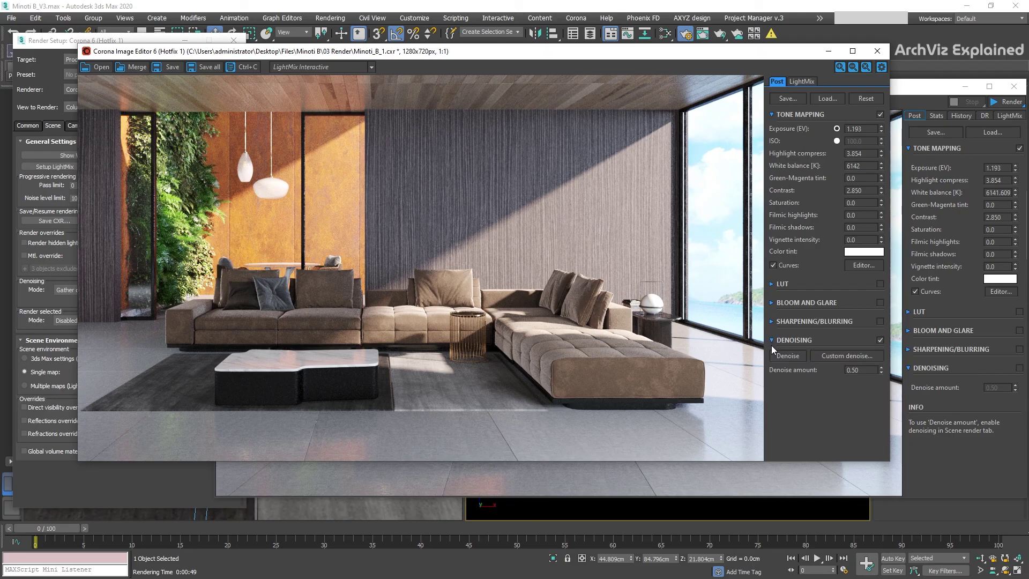
pyautogui.click(786, 358)
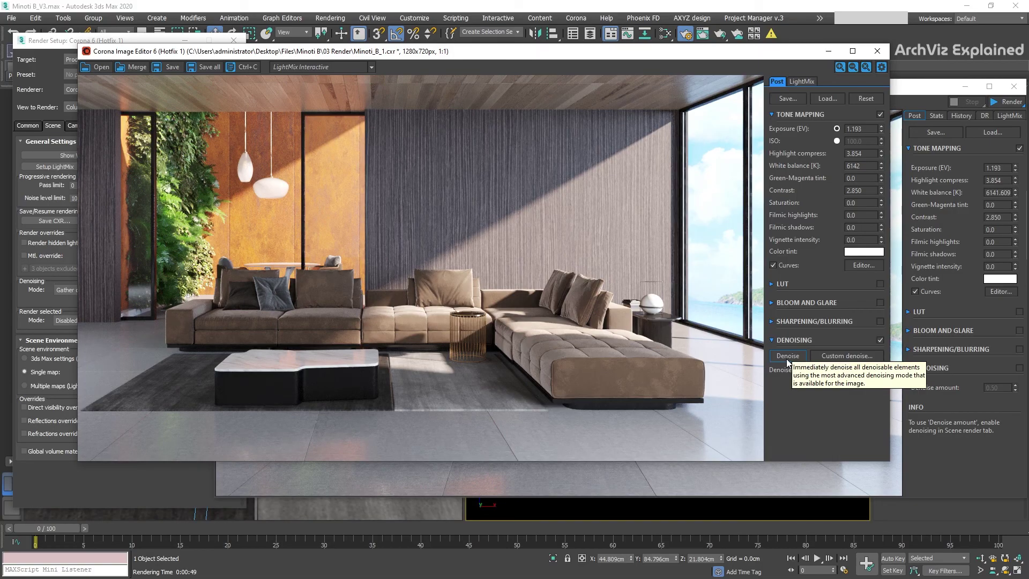
# - Run a custom High quality denoise with a denoise radius of 0.312
pyautogui.click(853, 355)
pyautogui.moveTo(722, 328); pyautogui.dragTo(650, 92)
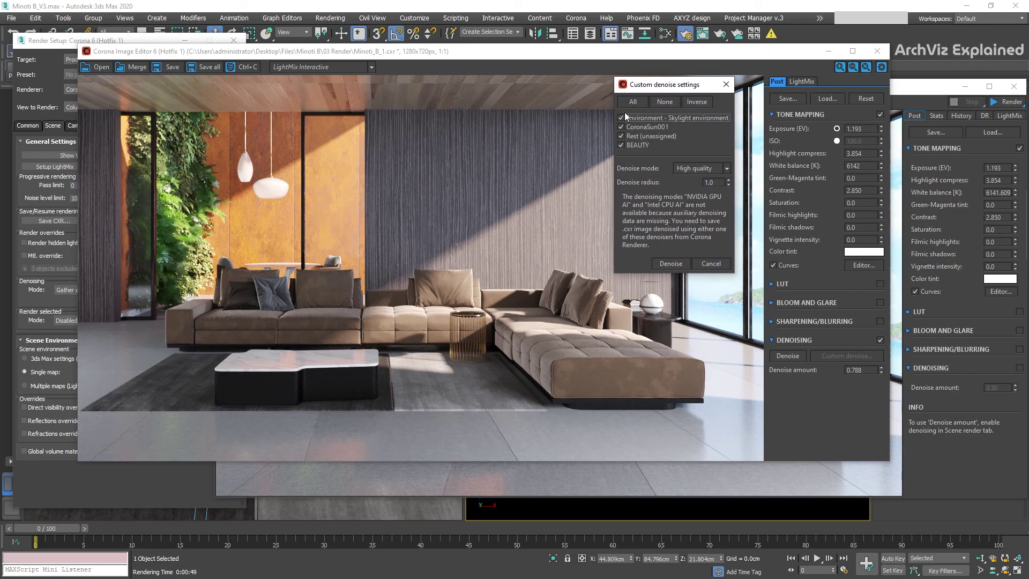
pyautogui.click(720, 169)
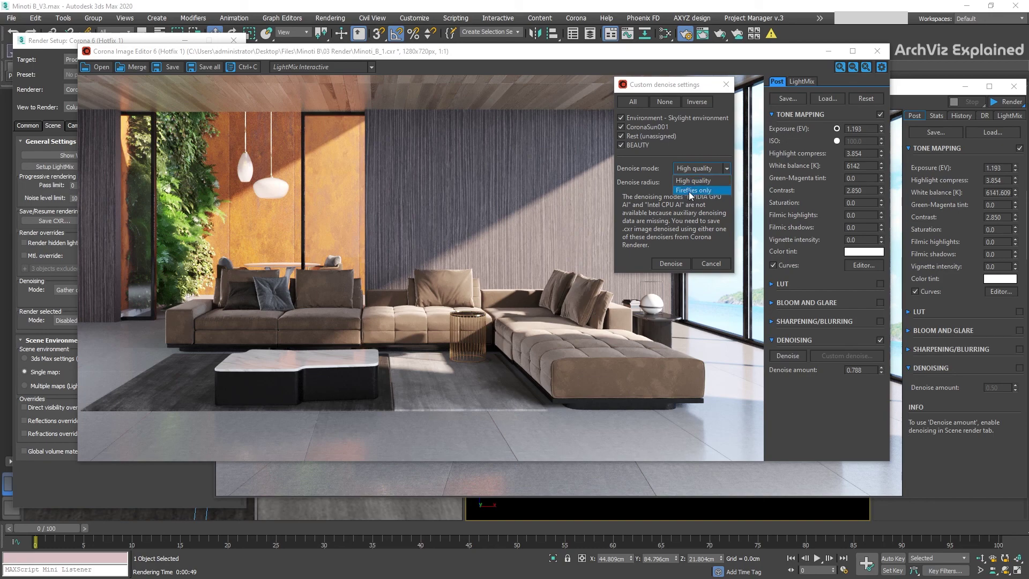
pyautogui.click(728, 183)
pyautogui.moveTo(728, 182); pyautogui.dragTo(715, 291)
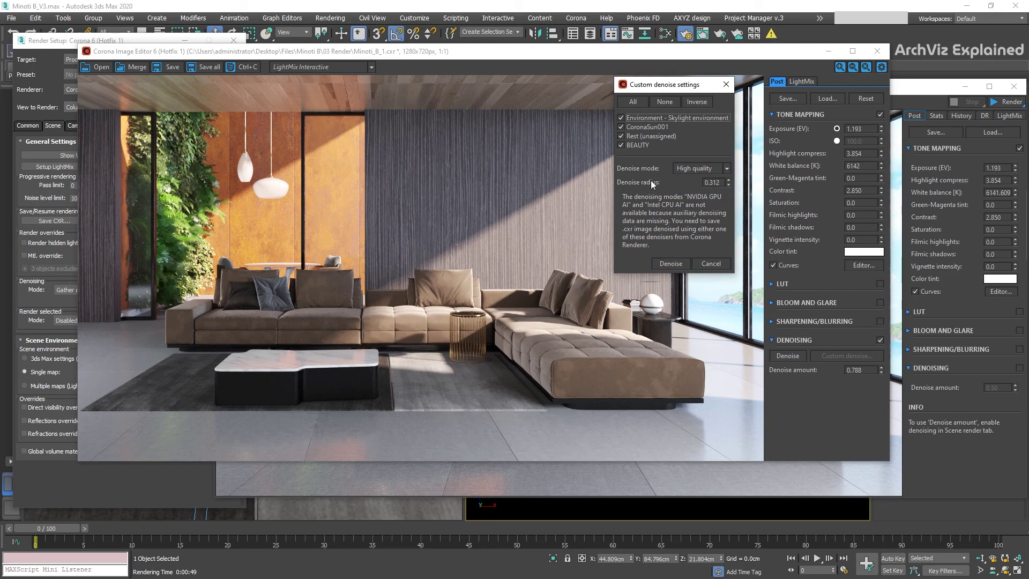
pyautogui.click(670, 262)
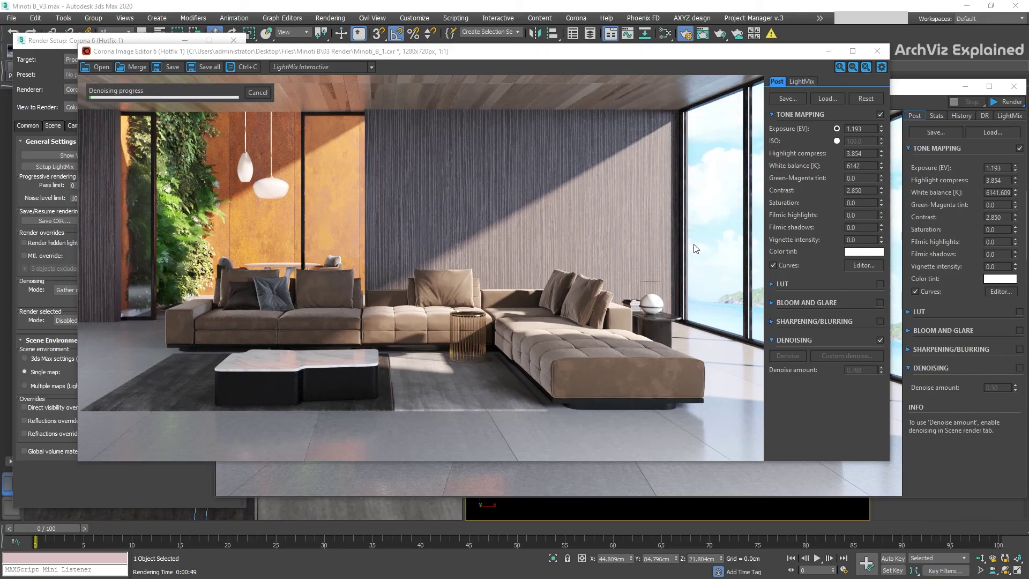